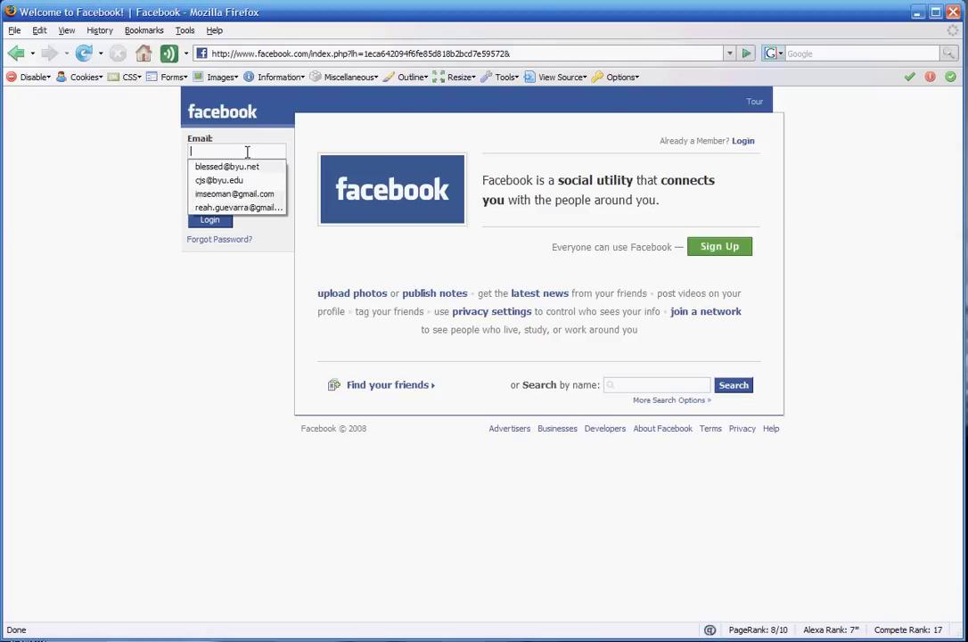
# - Log in to Facebook using the saved e-mail address from autocomplete
pyautogui.write('cj')
pyautogui.press('Down')
pyautogui.press('Return')
pyautogui.press('Tab')
pyautogui.press('Return')
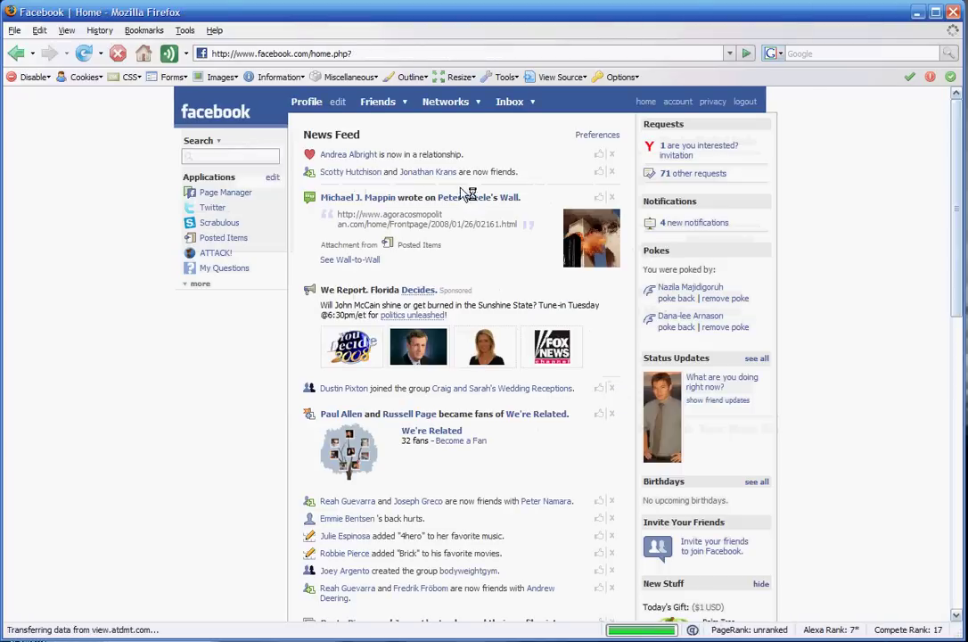
# - Open the Confirm Requests page listing the 71 other pending requests
pyautogui.moveTo(737, 178); pyautogui.dragTo(666, 188)
pyautogui.click(663, 178)
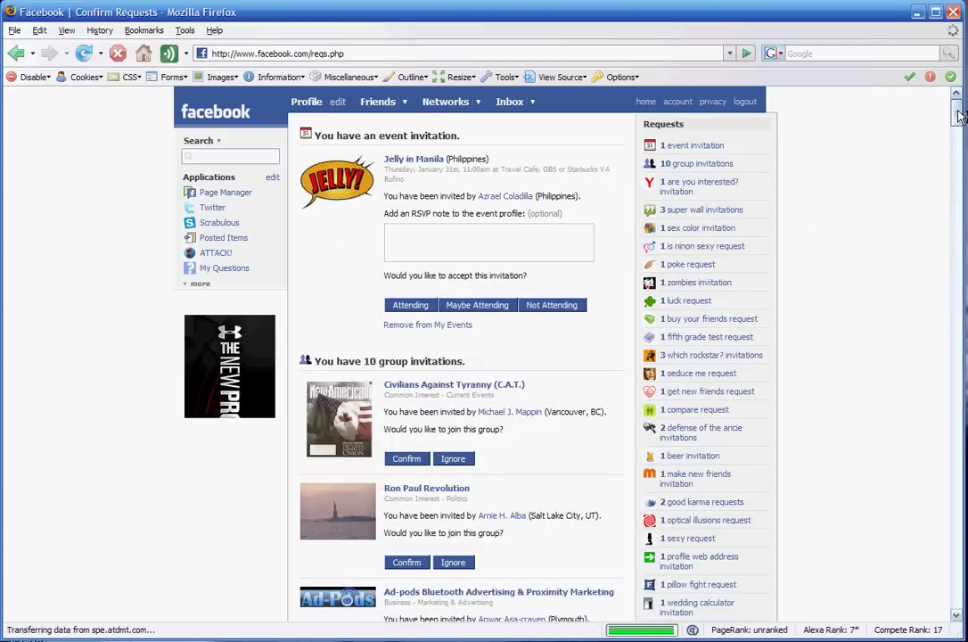
pyautogui.moveTo(958, 111)
pyautogui.mouseDown()
pyautogui.moveTo(958, 407)
pyautogui.moveTo(954, 107)
pyautogui.mouseUp()
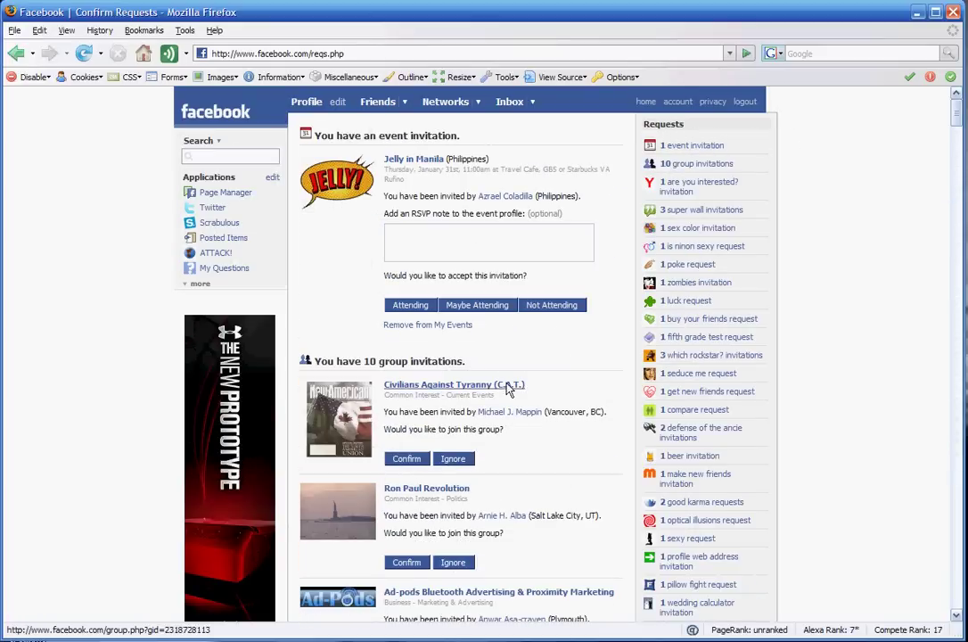
pyautogui.moveTo(959, 116)
pyautogui.mouseDown()
pyautogui.moveTo(957, 300)
pyautogui.moveTo(957, 112)
pyautogui.mouseUp()
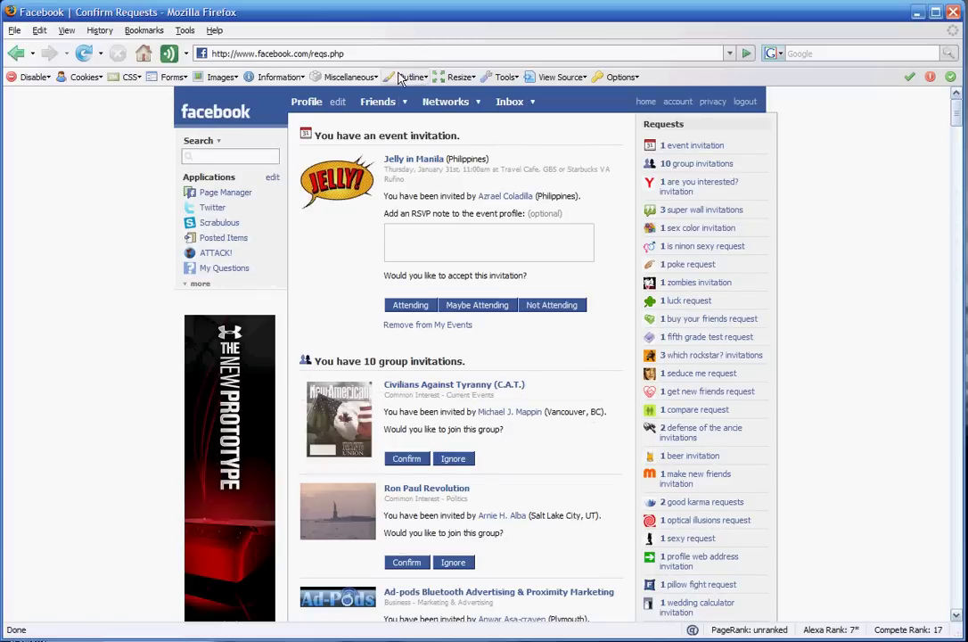
# - Open the Add-ons manager from Tools and go to the 'Browse Extensions by Category' page
pyautogui.click(377, 53)
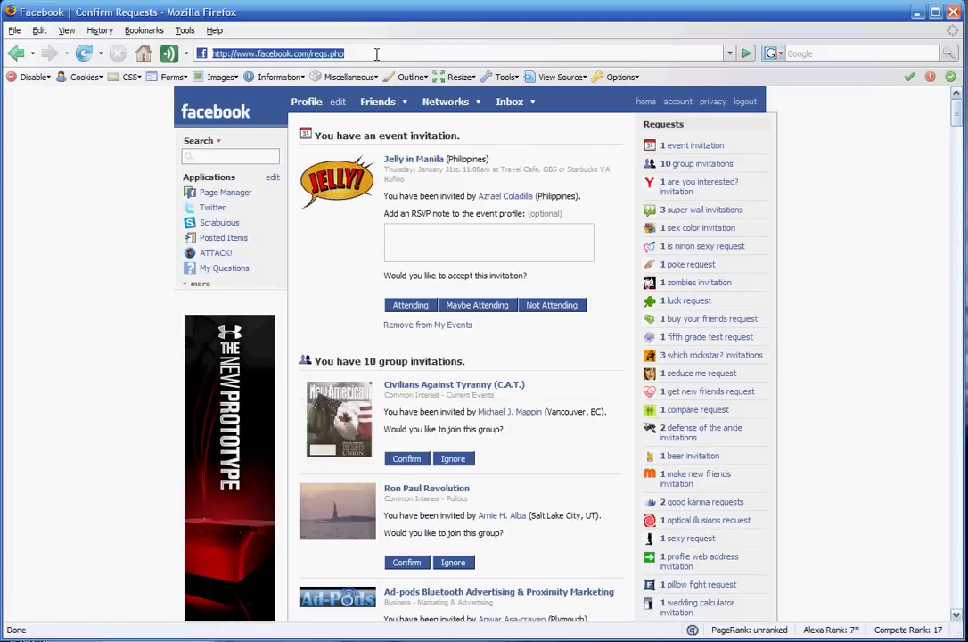
pyautogui.click(186, 30)
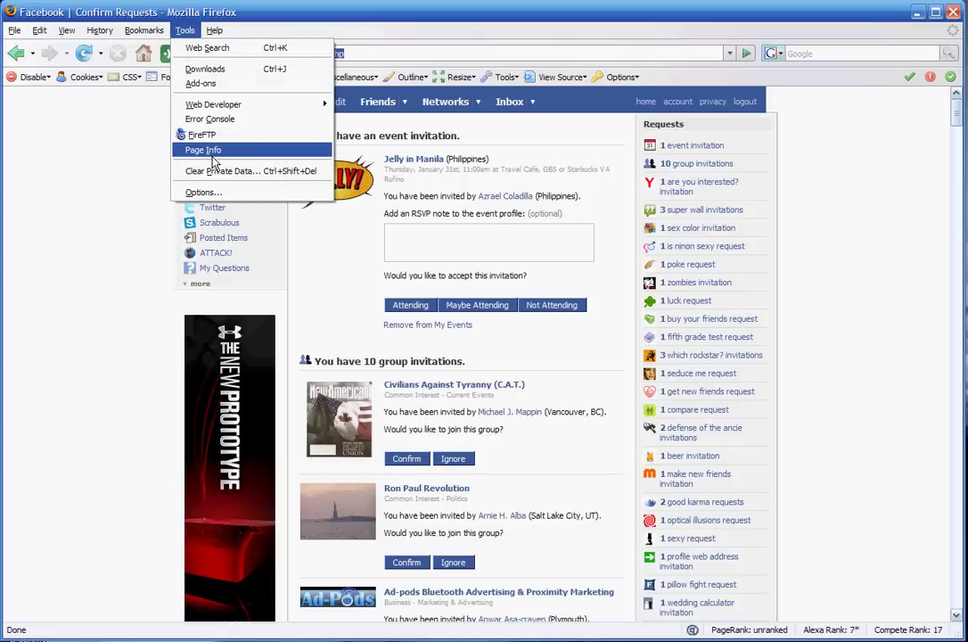
pyautogui.click(210, 83)
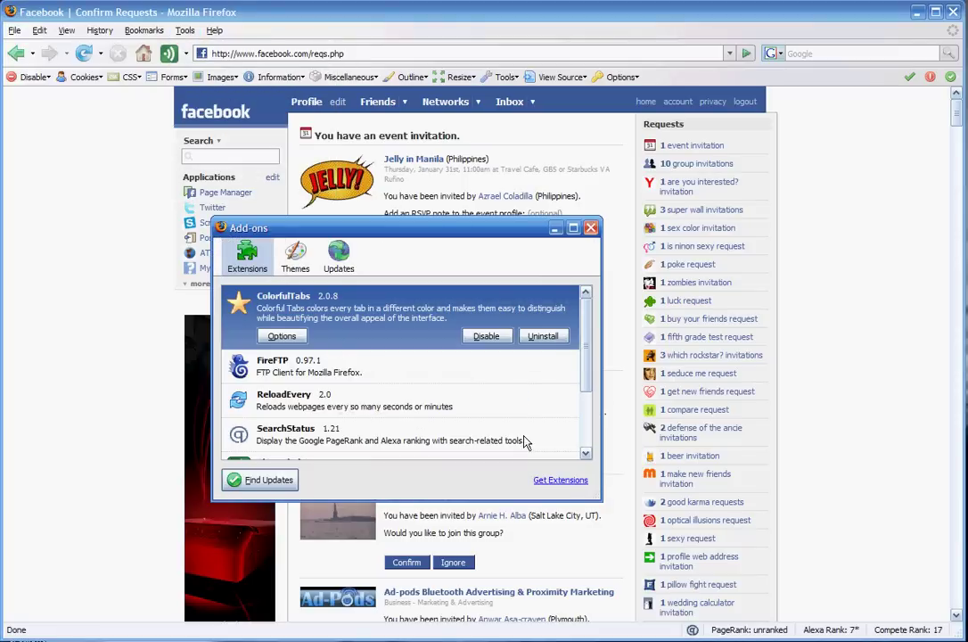
pyautogui.click(561, 481)
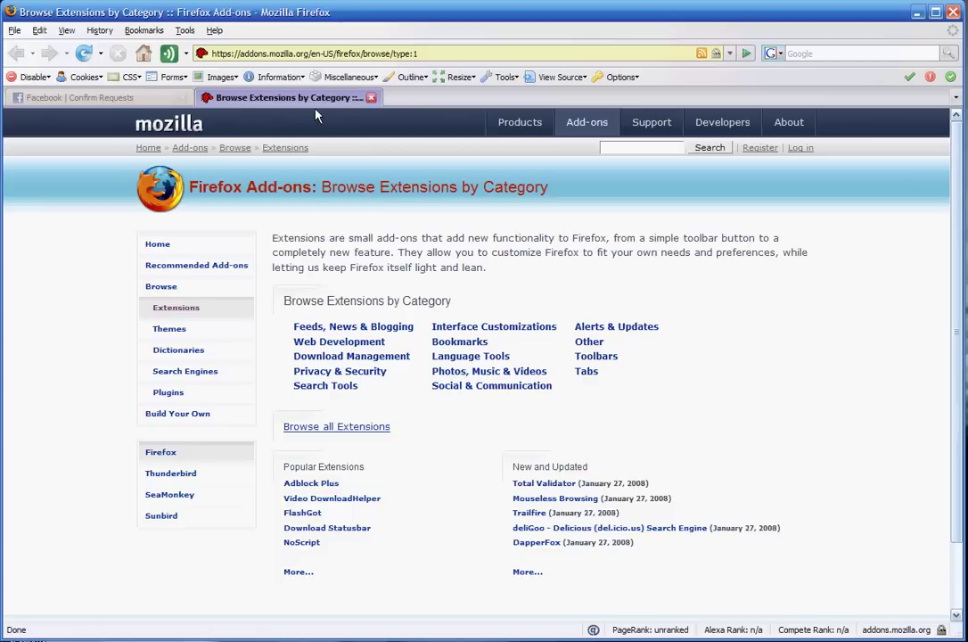
# - Search add-ons for greasemonkey and start installing Greasemonkey 0.7.20080121.0
pyautogui.click(643, 148)
pyautogui.write('grea')
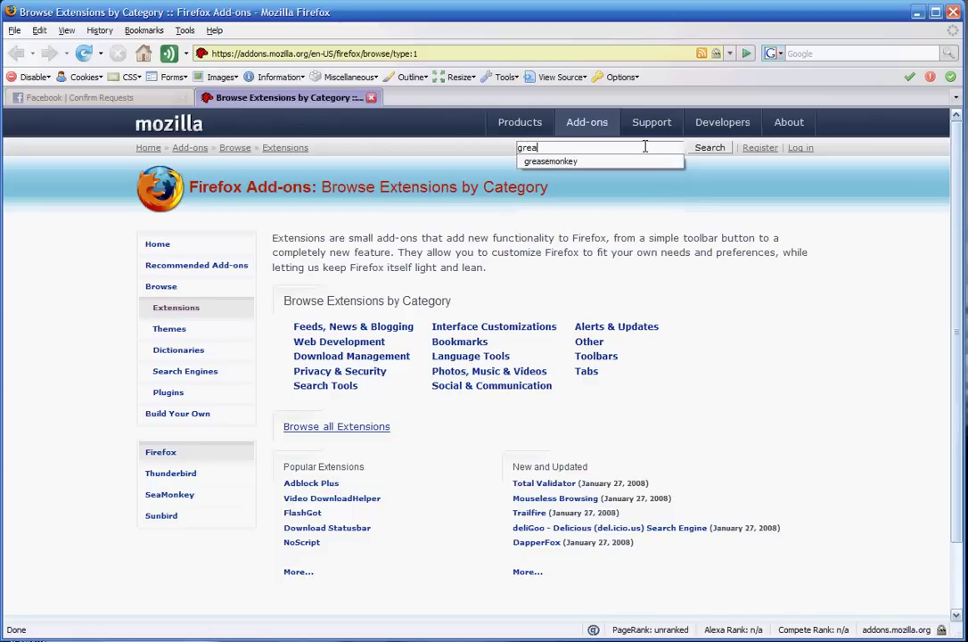
pyautogui.press('Down')
pyautogui.press('Return')
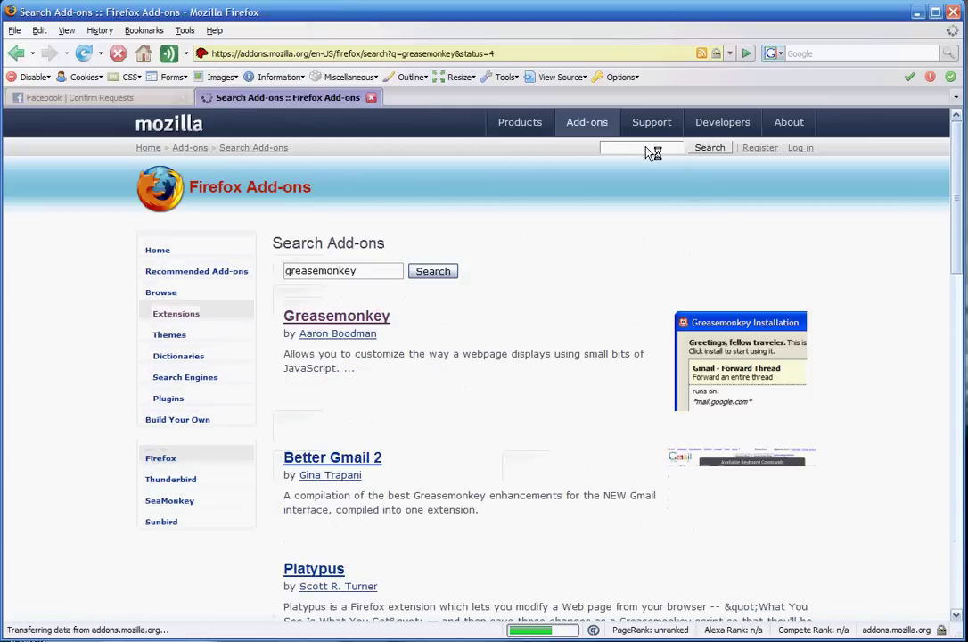
pyautogui.click(357, 320)
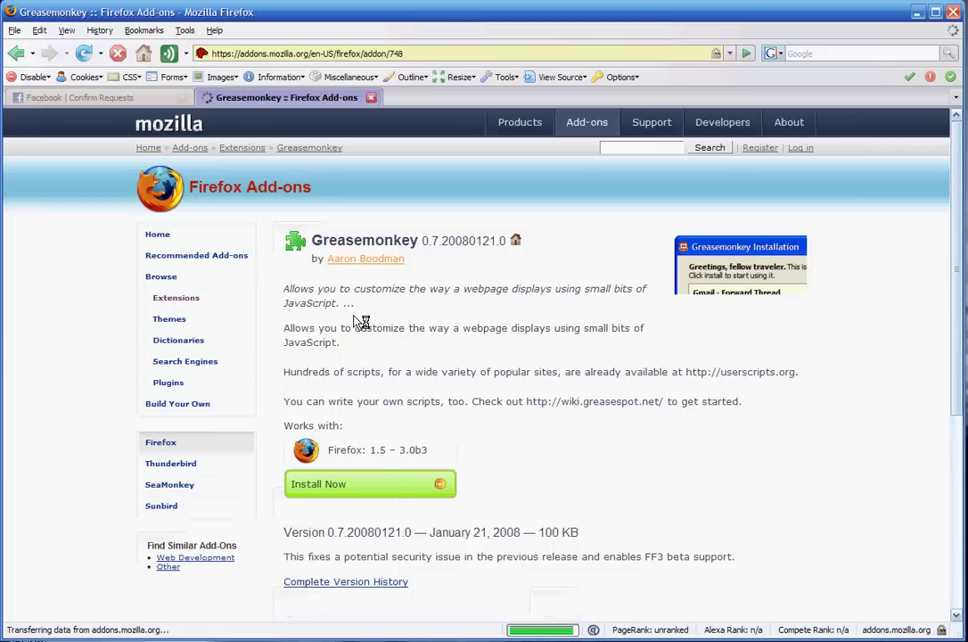
pyautogui.click(365, 486)
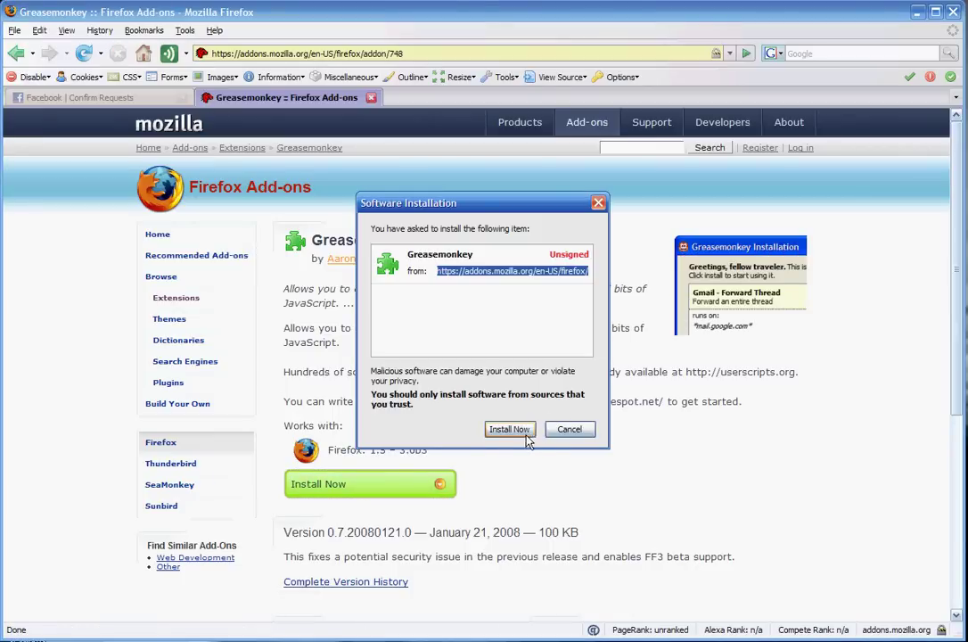
# - Confirm the unsigned Greasemonkey install and restart Firefox, closing both open tabs
pyautogui.click(509, 429)
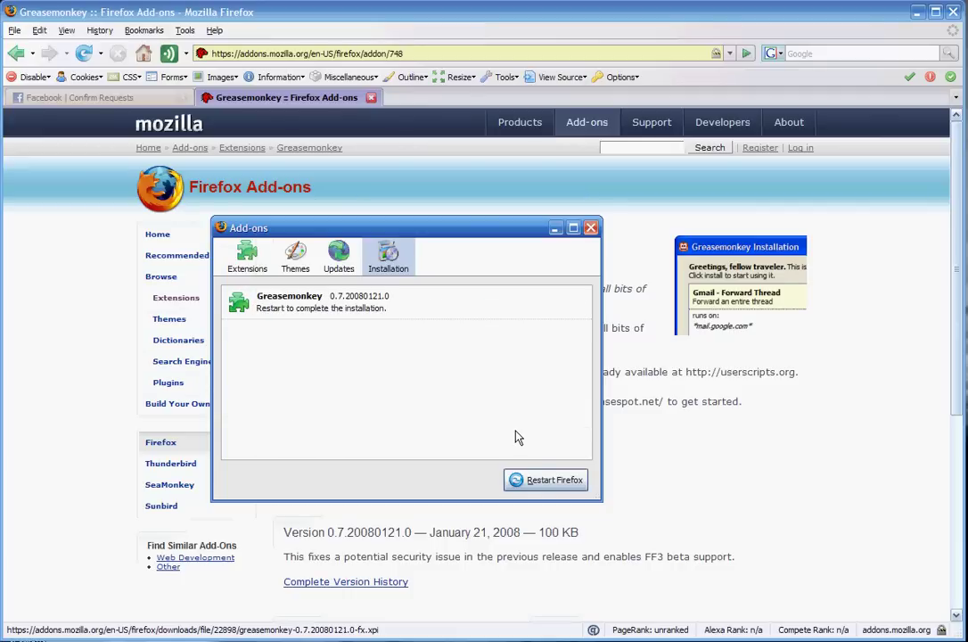
pyautogui.click(547, 485)
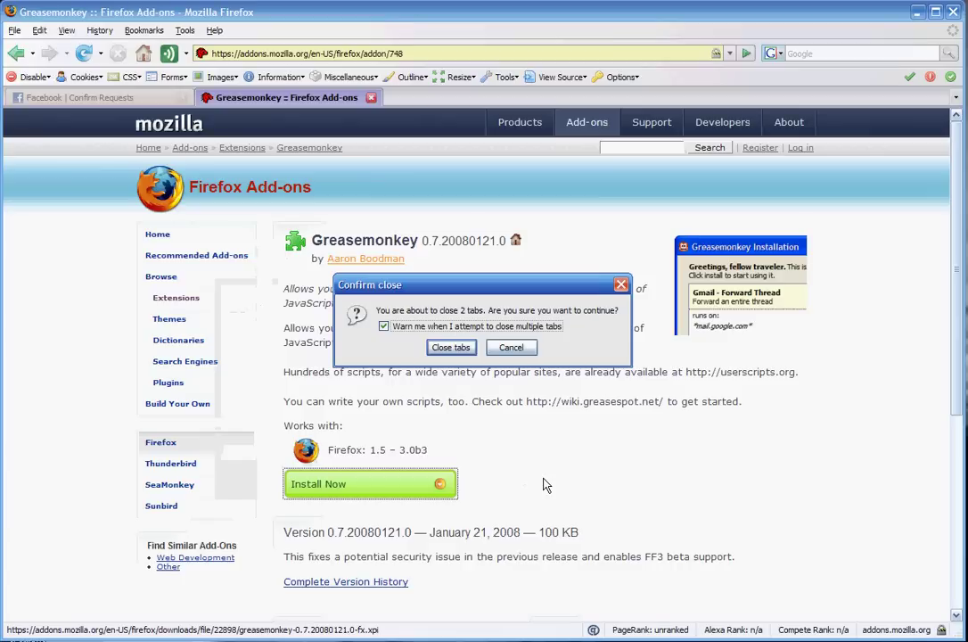
pyautogui.click(450, 346)
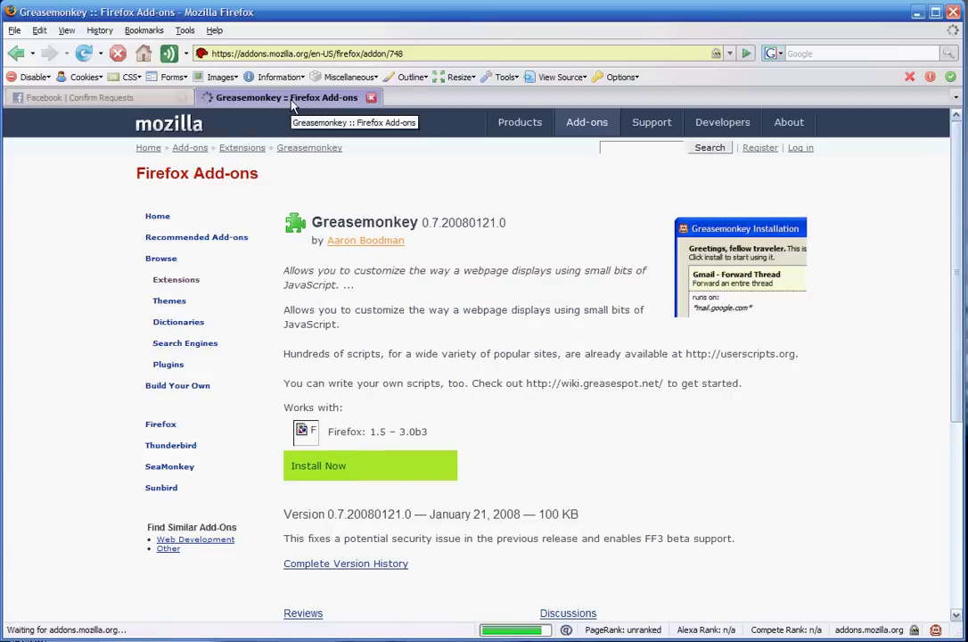
# - Close the Greasemonkey tab and load the userscripts.org home page
pyautogui.click(372, 98)
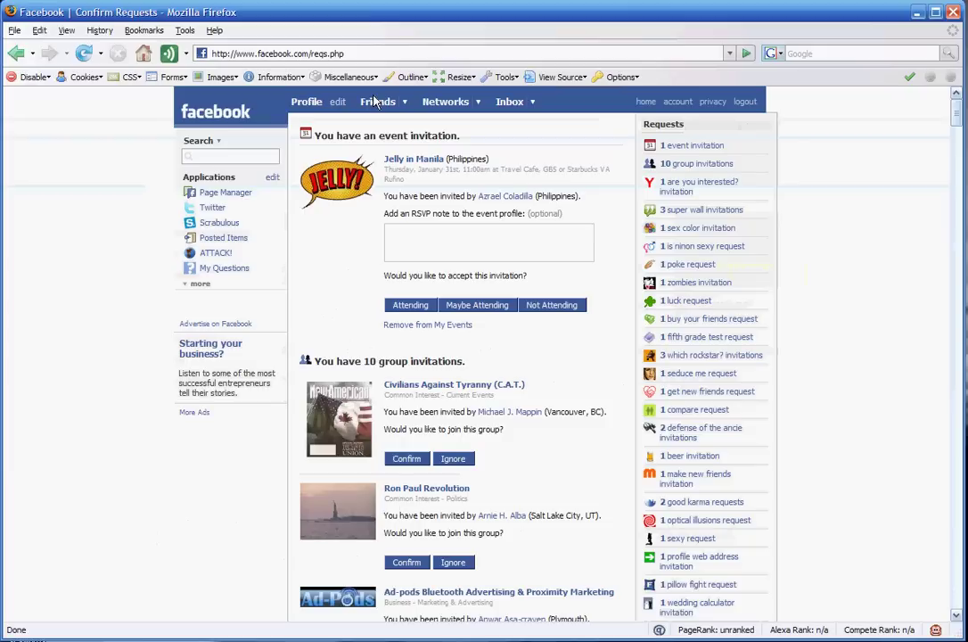
pyautogui.click(358, 54)
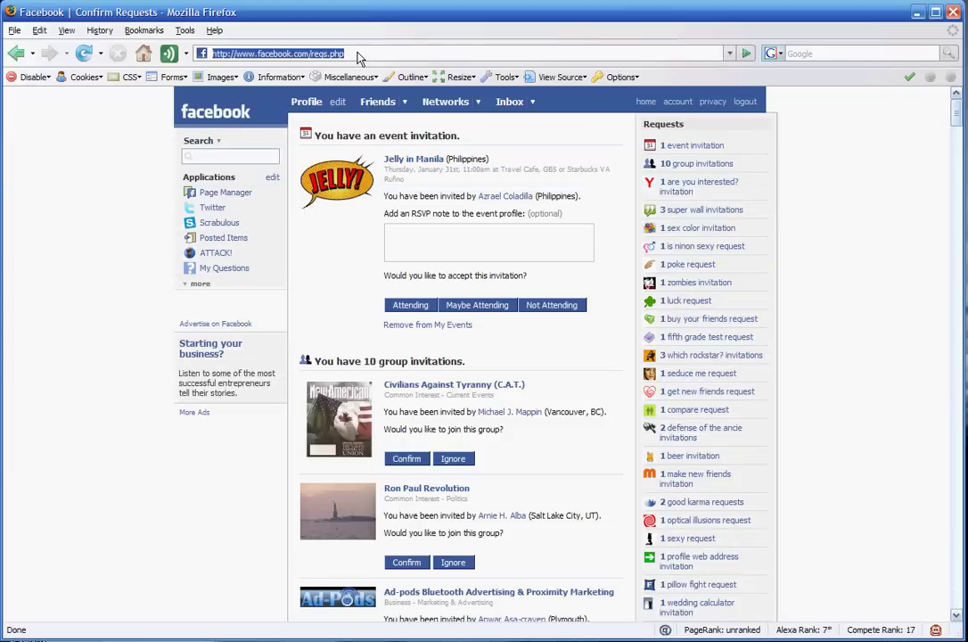
pyautogui.write('www.')
pyautogui.press('BackSpace')
pyautogui.write('user')
pyautogui.press('Down')
pyautogui.press('Return')
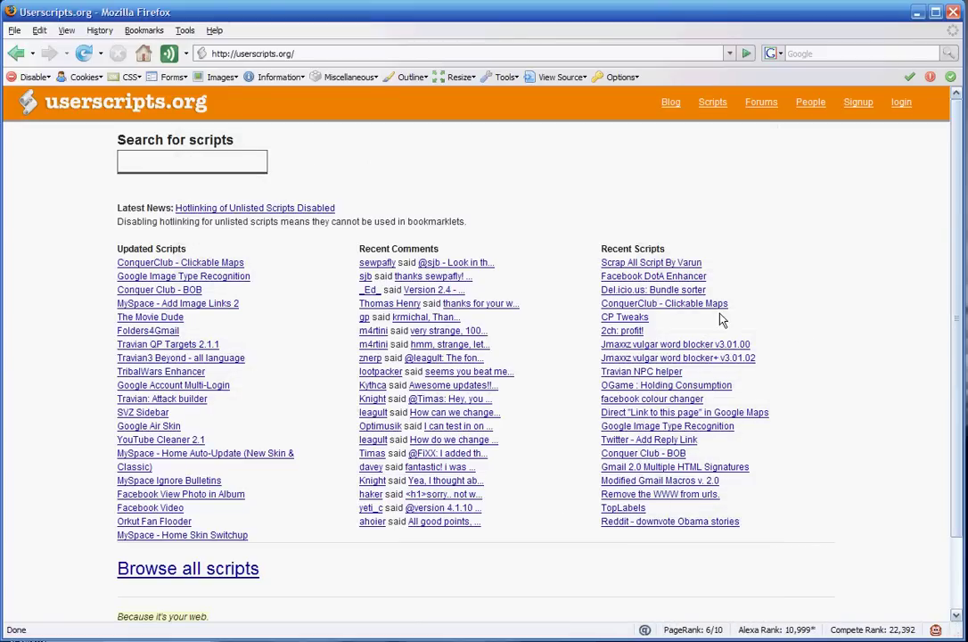
# - Search userscripts.org scripts for 'Auto-Block Facebook Apps'
pyautogui.click(207, 169)
pyautogui.write('aut')
pyautogui.click(198, 185)
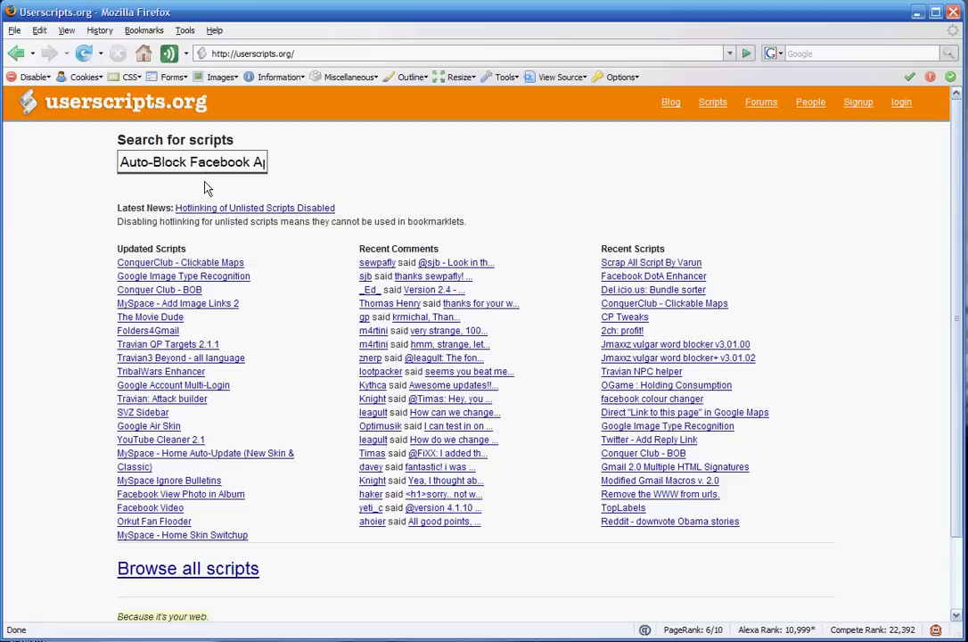
pyautogui.moveTo(128, 170); pyautogui.dragTo(103, 167)
pyautogui.click(105, 165)
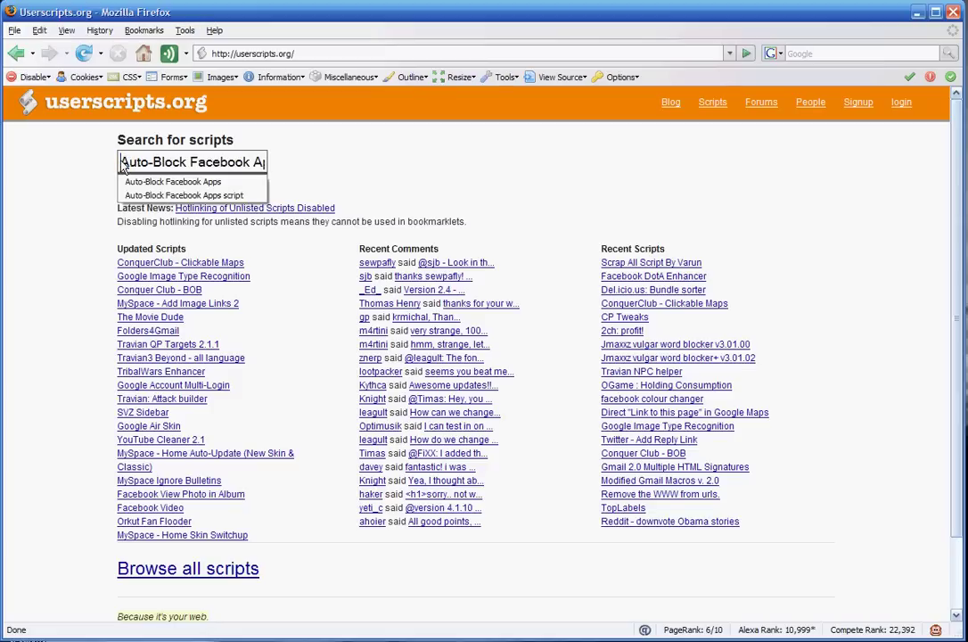
pyautogui.moveTo(229, 165); pyautogui.dragTo(236, 170)
pyautogui.click(236, 169)
pyautogui.click(254, 171)
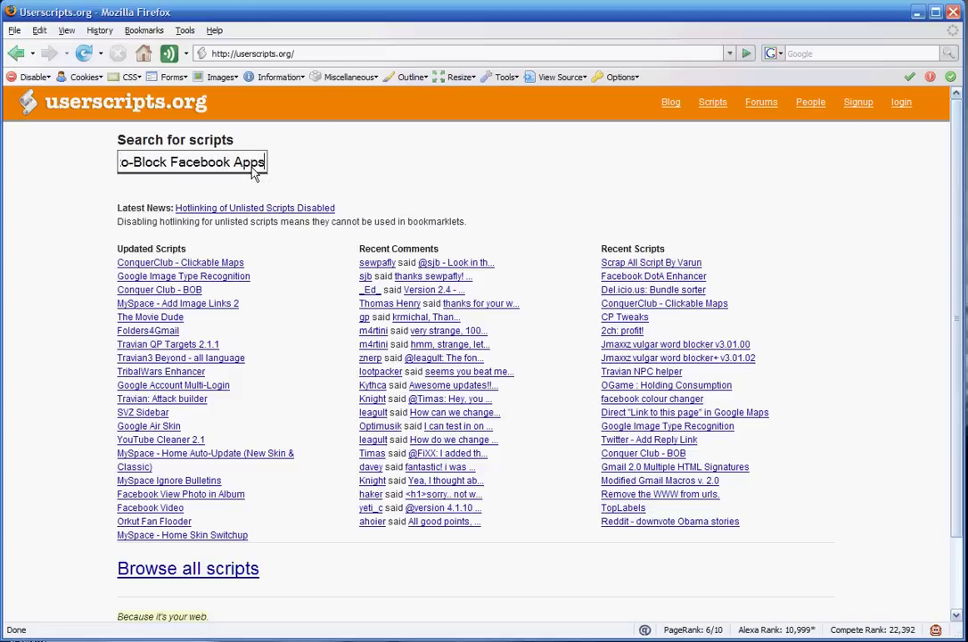
pyautogui.press('Return')
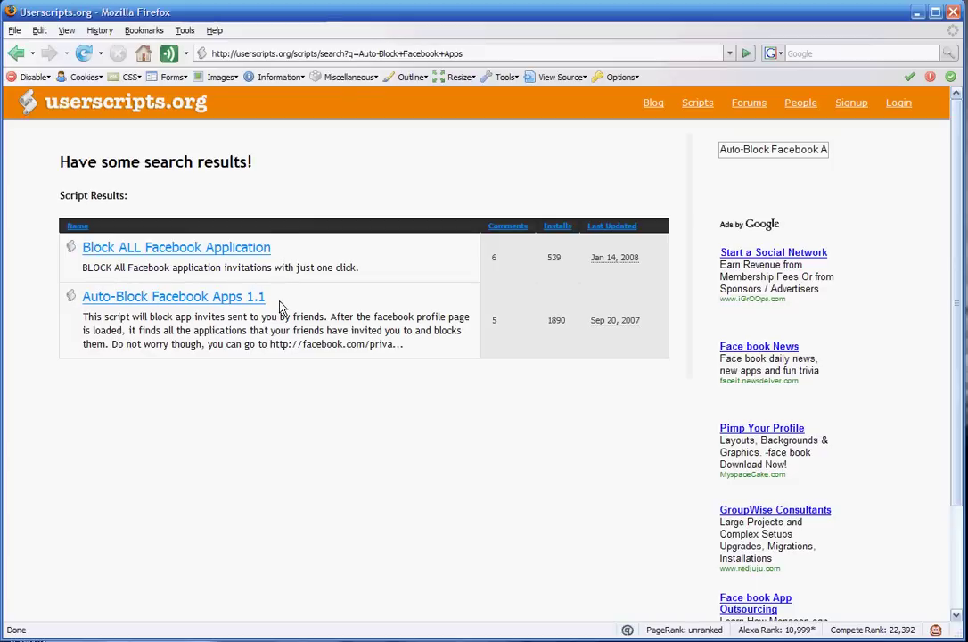
# - Open the Auto-Block Facebook Apps 1.1 script page from the search results
pyautogui.moveTo(276, 304); pyautogui.dragTo(80, 302)
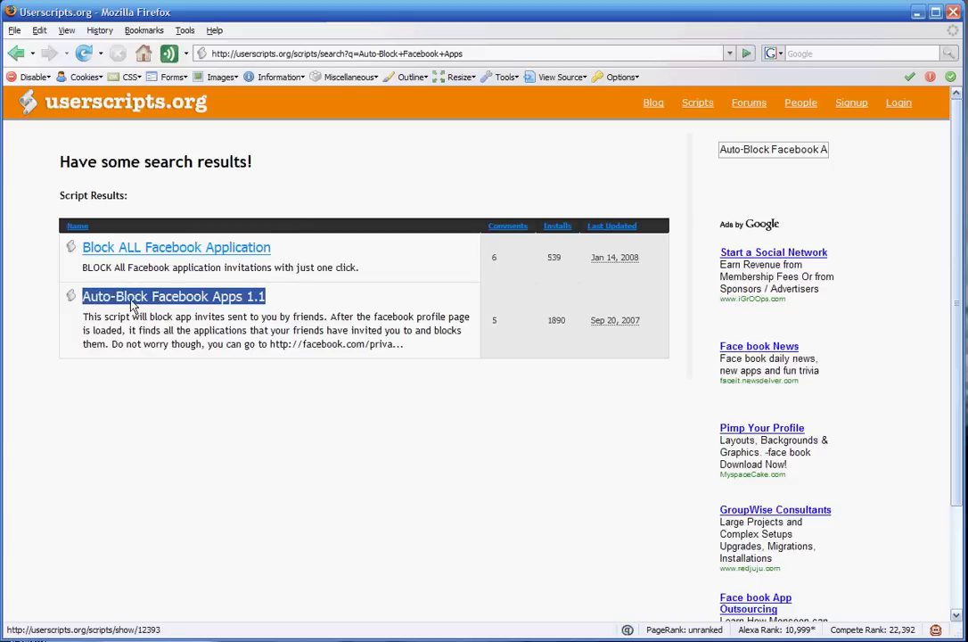
pyautogui.click(301, 253)
pyautogui.moveTo(301, 253); pyautogui.dragTo(87, 257)
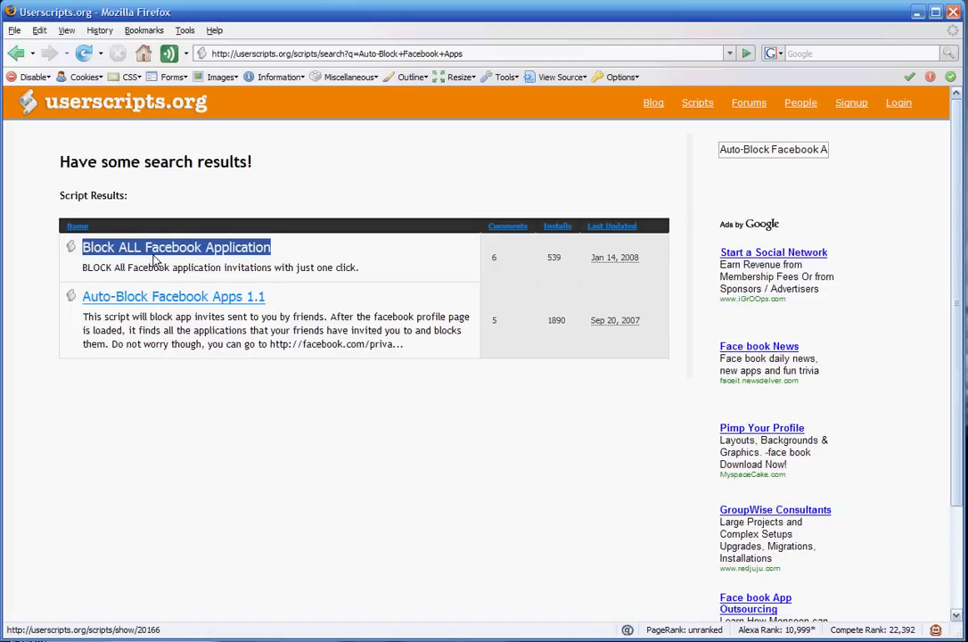
pyautogui.click(301, 273)
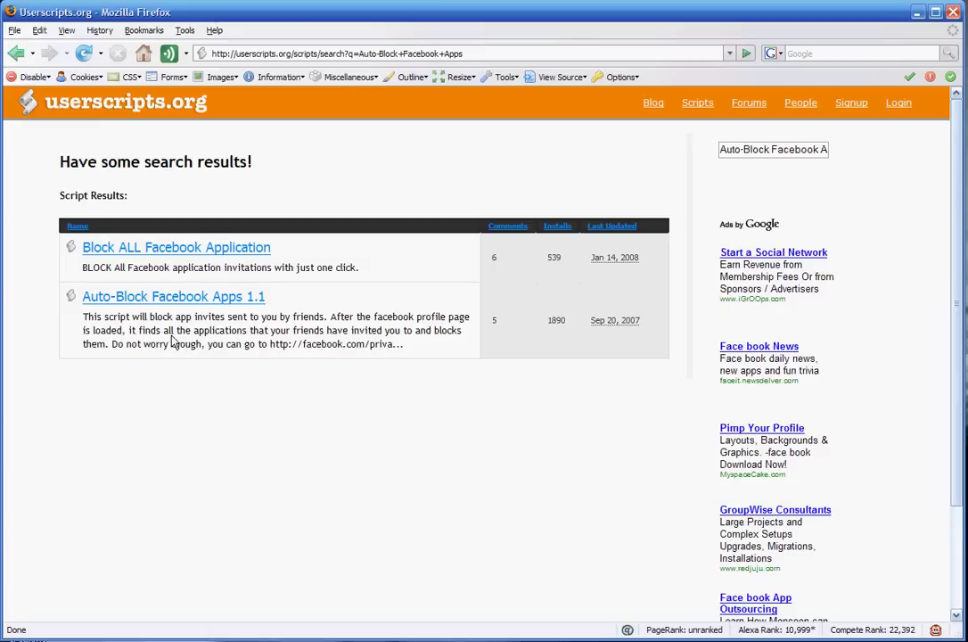
pyautogui.click(163, 303)
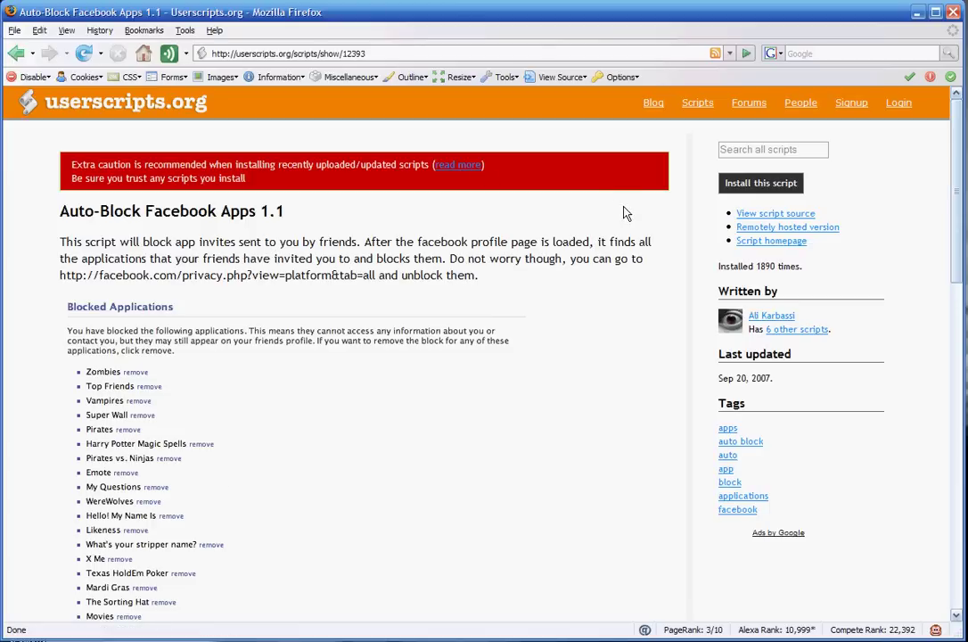
# - Install the Auto-Block Facebook Apps 1.1 script, confirming in the Greasemonkey Installation dialog
pyautogui.click(769, 187)
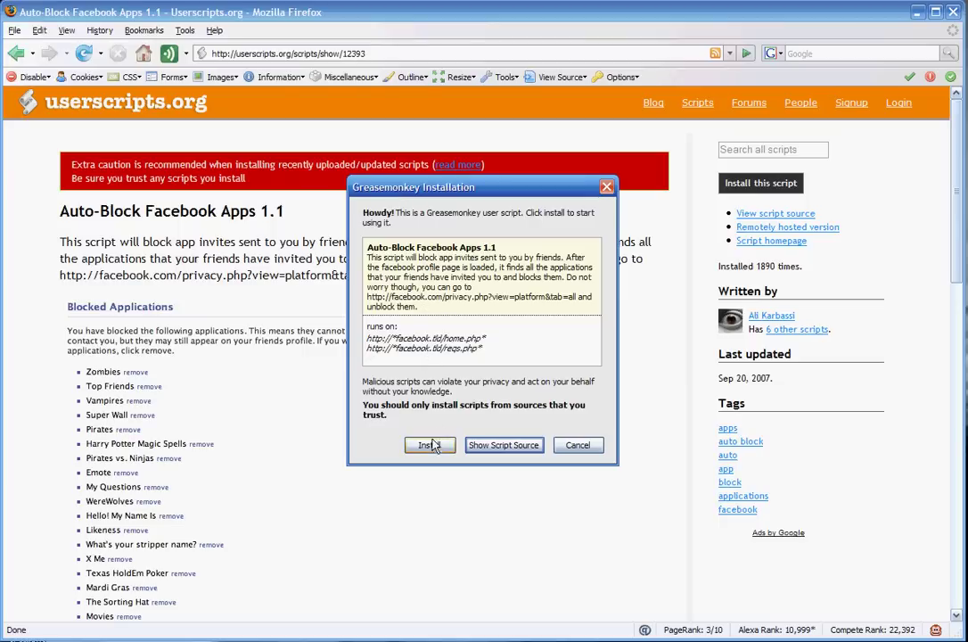
pyautogui.click(431, 445)
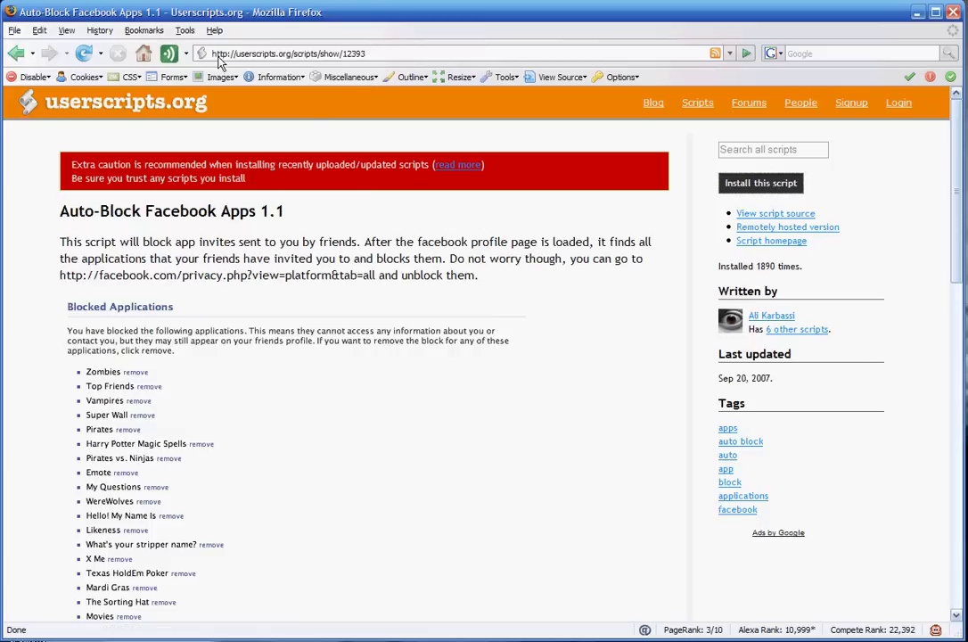
pyautogui.click(265, 59)
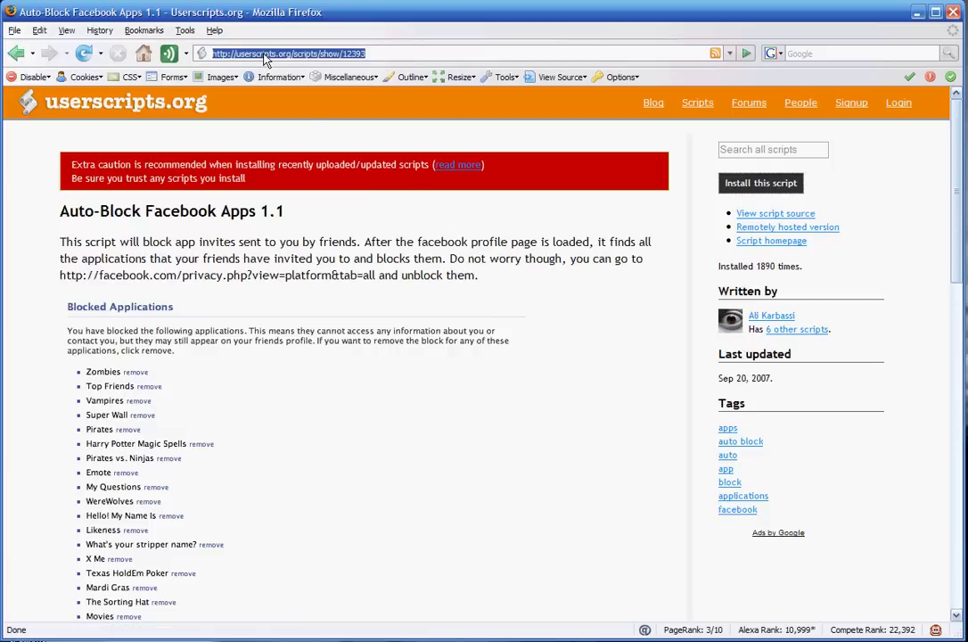
pyautogui.write('www.f')
pyautogui.press('Down')
pyautogui.press('Down')
pyautogui.press('Return')
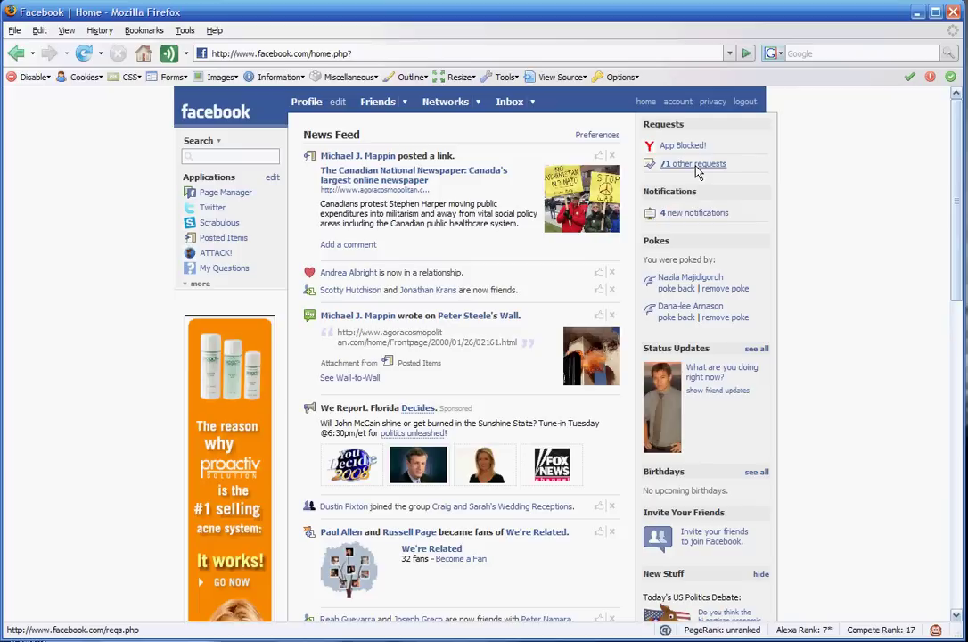
pyautogui.click(697, 166)
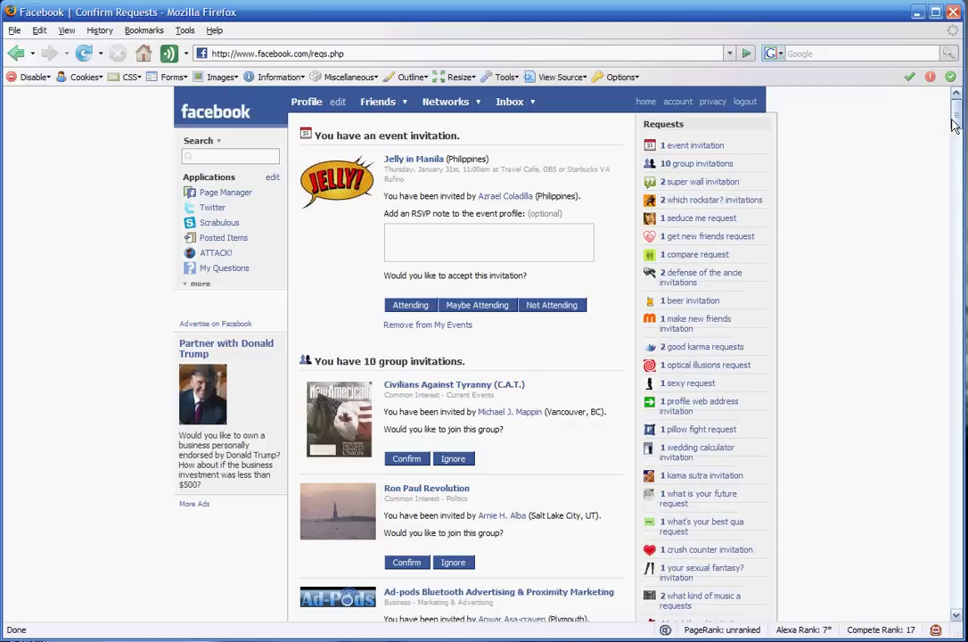
# - Scroll through the Confirm Requests page as application requests become 'App Blocked!'
pyautogui.moveTo(957, 125)
pyautogui.mouseDown()
pyautogui.moveTo(957, 174)
pyautogui.moveTo(957, 120)
pyautogui.mouseUp()
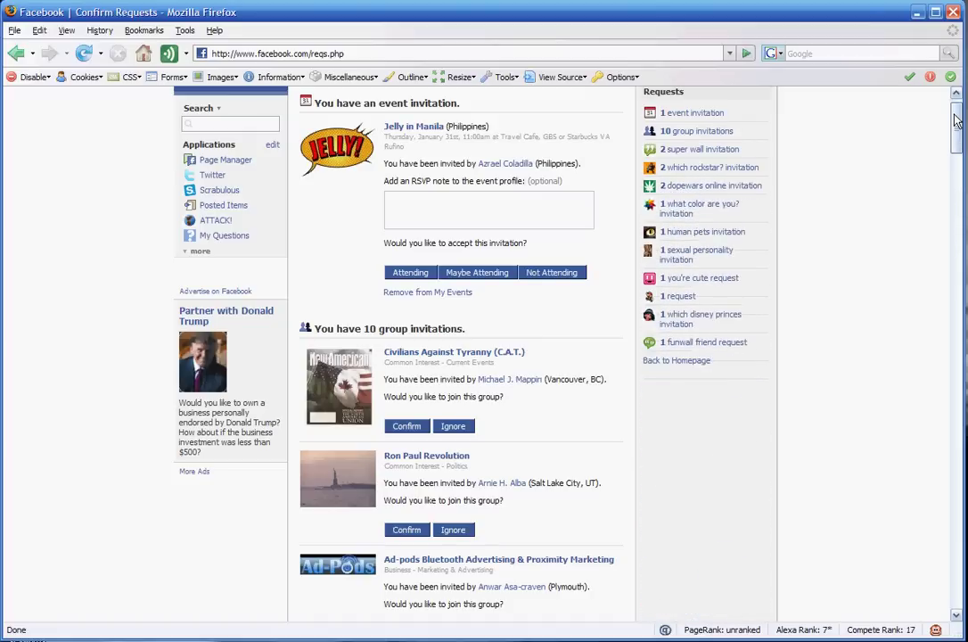
pyautogui.scroll(1, 956, 122)
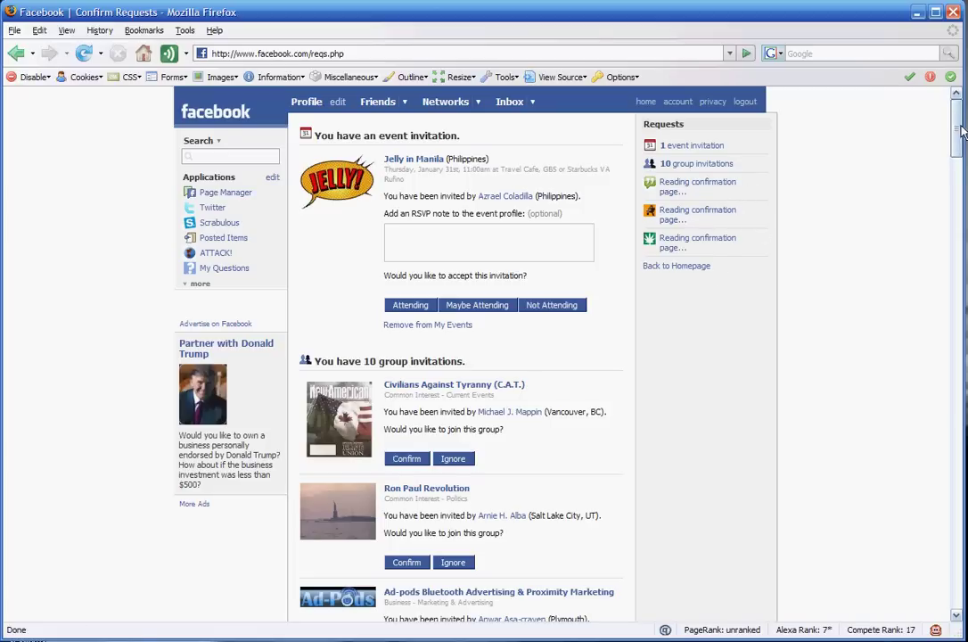
pyautogui.moveTo(961, 132); pyautogui.dragTo(955, 412)
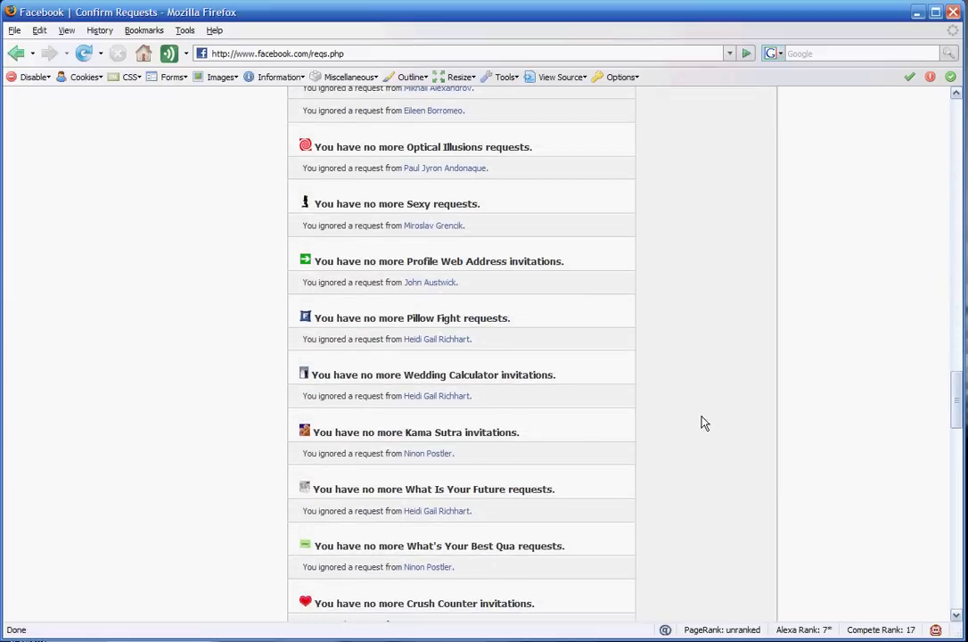
pyautogui.moveTo(959, 384); pyautogui.dragTo(925, 77)
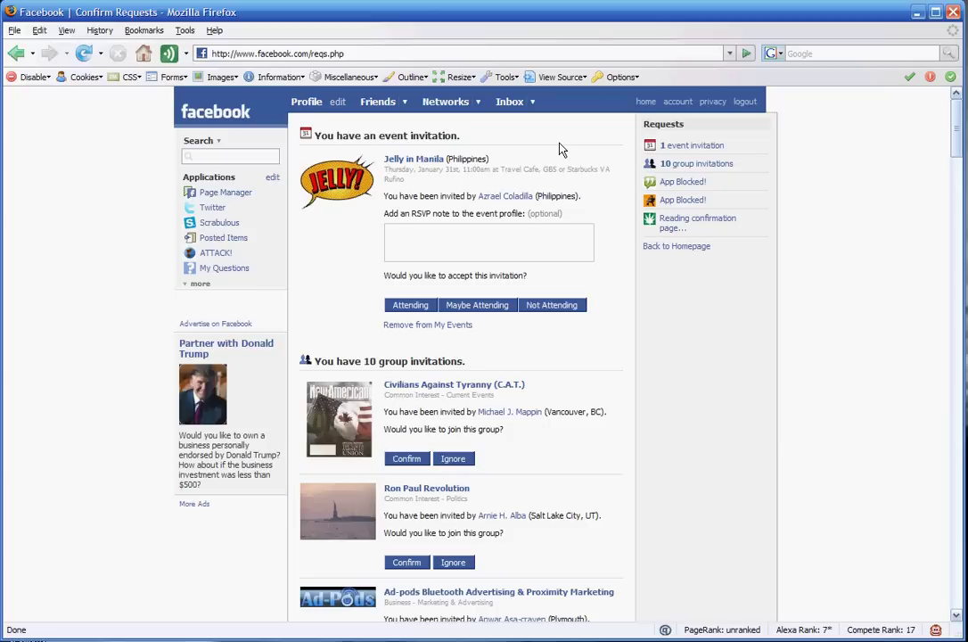
# - Open Facebook's Privacy Settings for Other Applications via the Applications Edit Settings
pyautogui.click(712, 103)
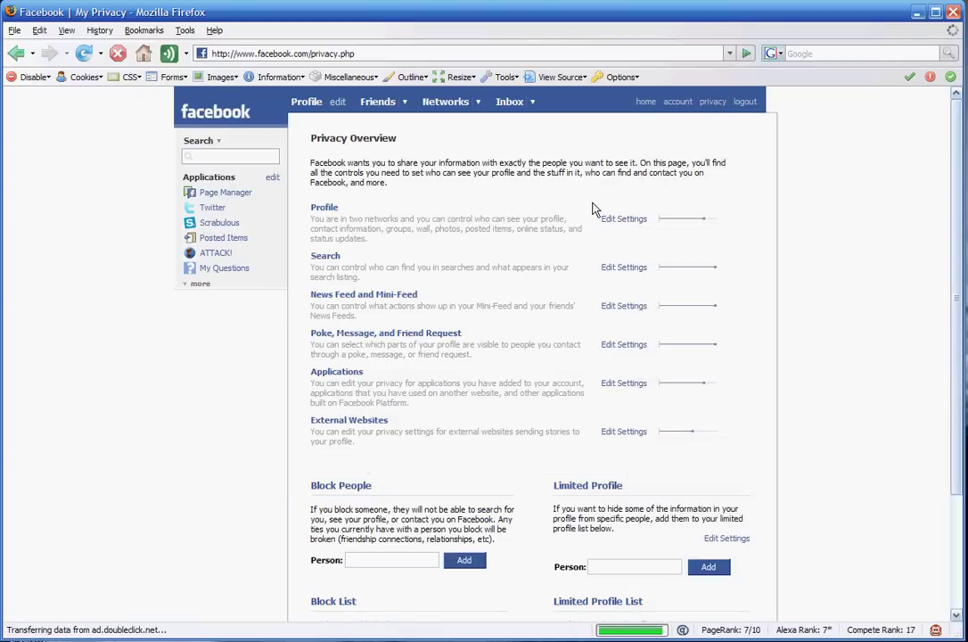
pyautogui.scroll(-2, 944, 246)
pyautogui.click(348, 284)
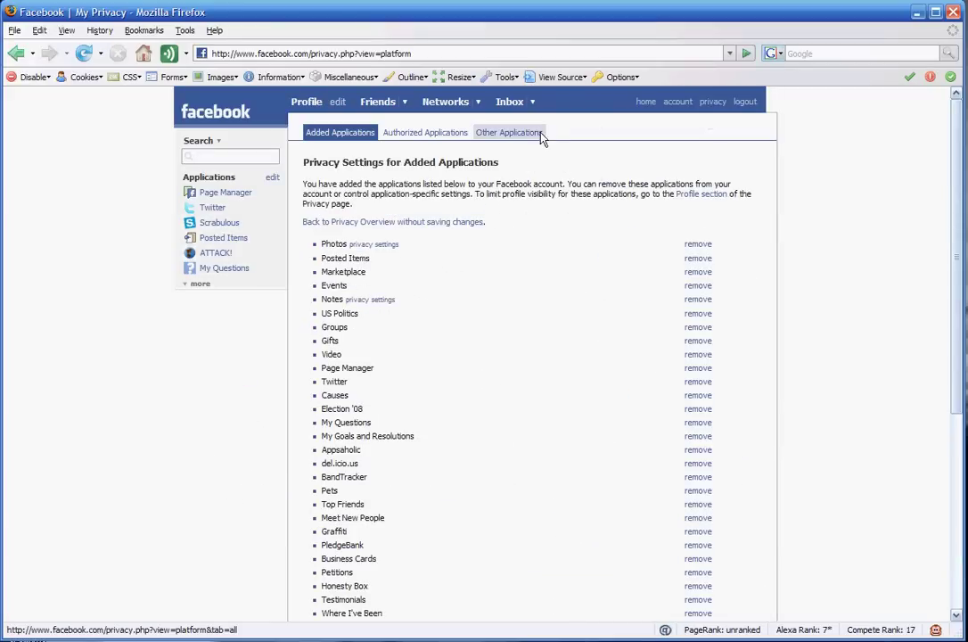
pyautogui.click(524, 134)
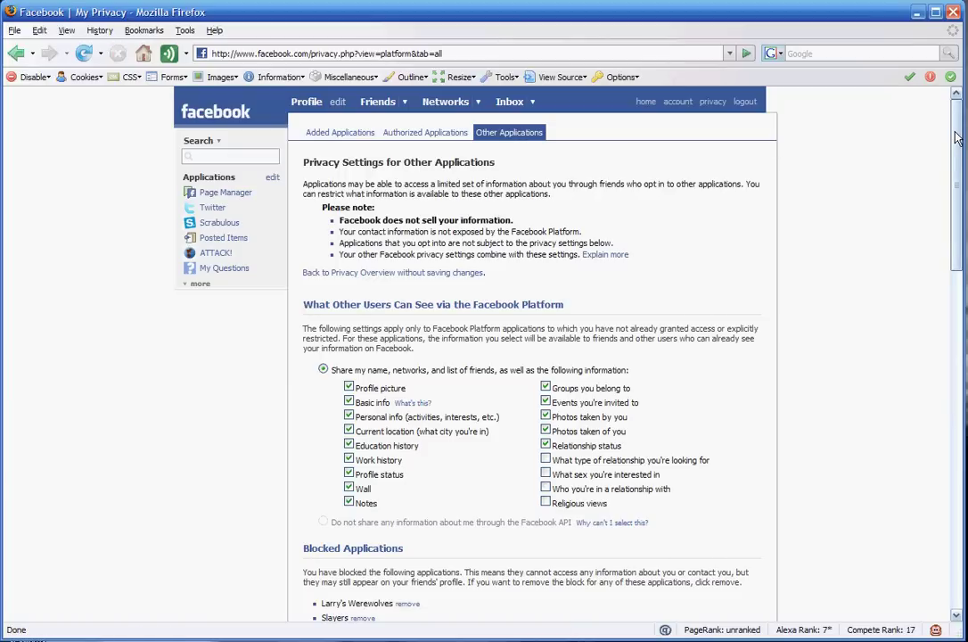
pyautogui.moveTo(957, 138); pyautogui.dragTo(957, 183)
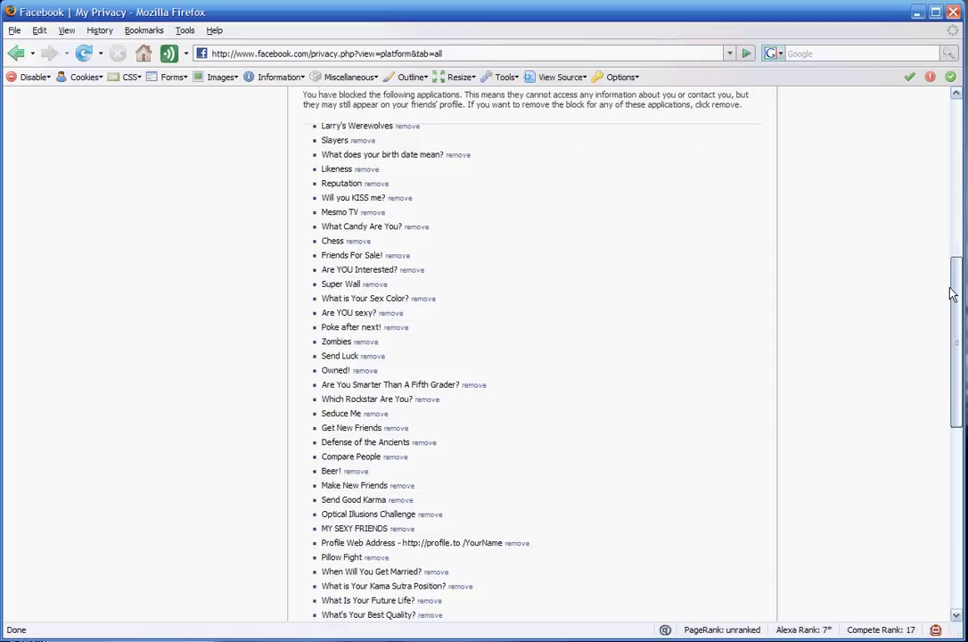
pyautogui.scroll(2, 952, 264)
pyautogui.moveTo(301, 151); pyautogui.dragTo(402, 158)
pyautogui.moveTo(954, 252); pyautogui.dragTo(931, 118)
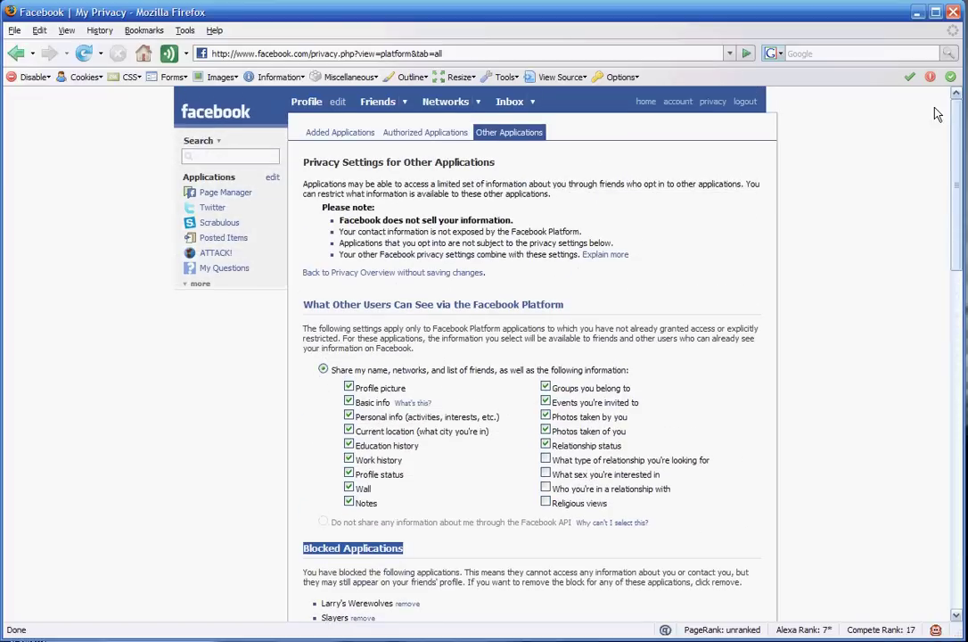
pyautogui.click(709, 260)
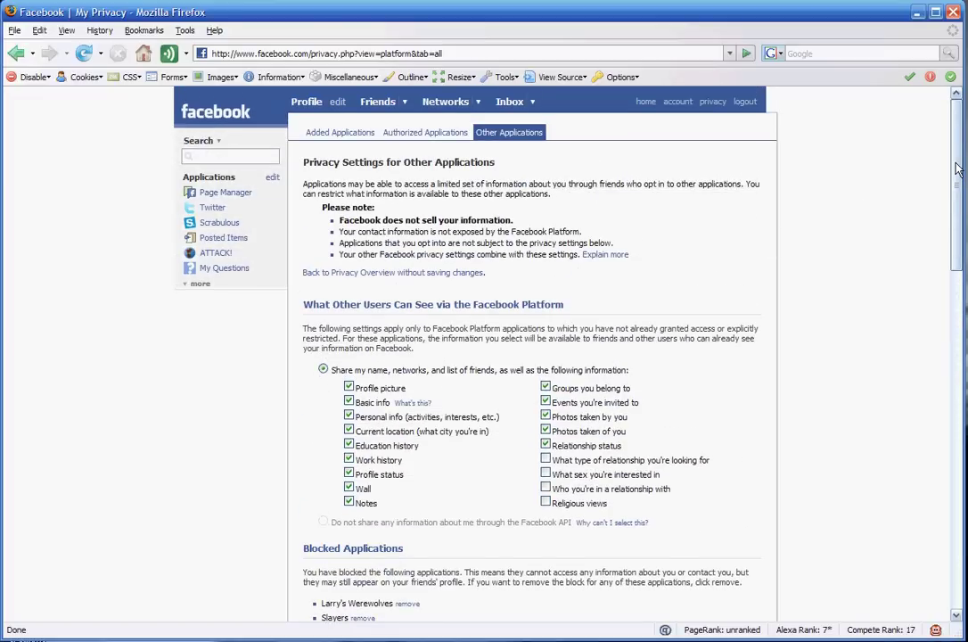
pyautogui.moveTo(956, 168); pyautogui.dragTo(924, 143)
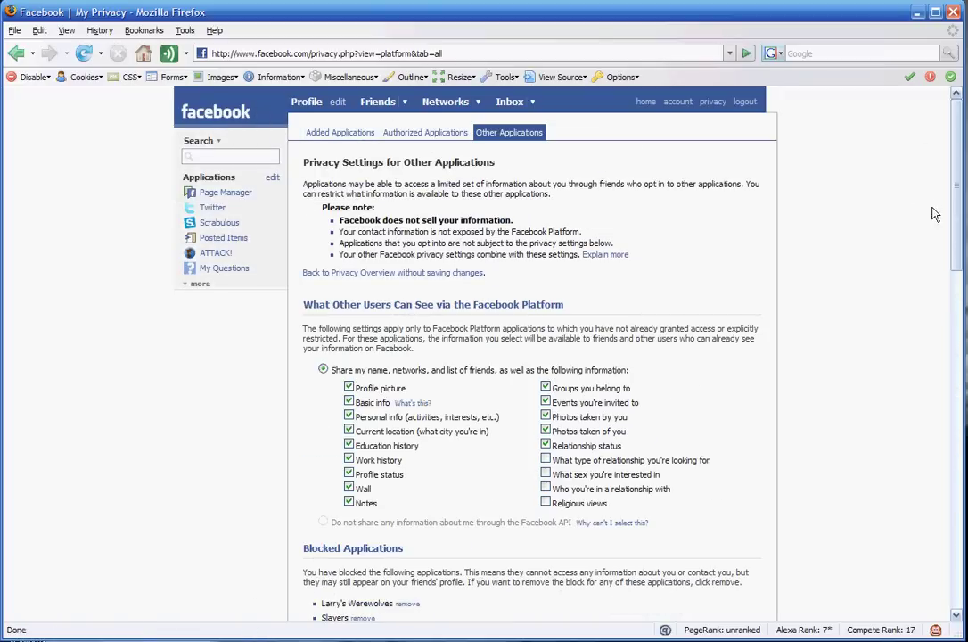
pyautogui.moveTo(956, 171); pyautogui.dragTo(934, 133)
pyautogui.moveTo(938, 137); pyautogui.dragTo(925, 303)
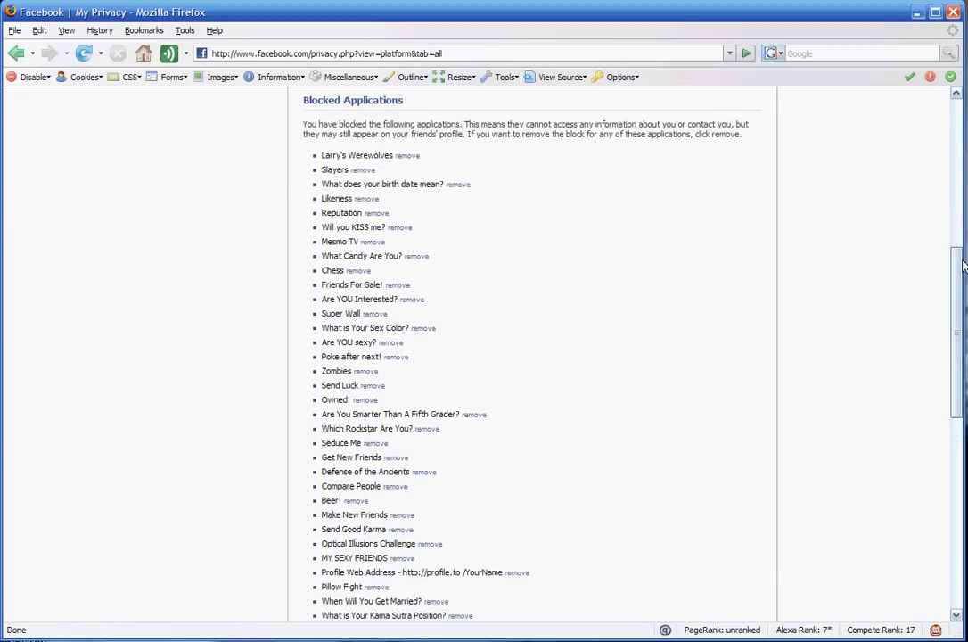
pyautogui.moveTo(958, 278); pyautogui.dragTo(957, 137)
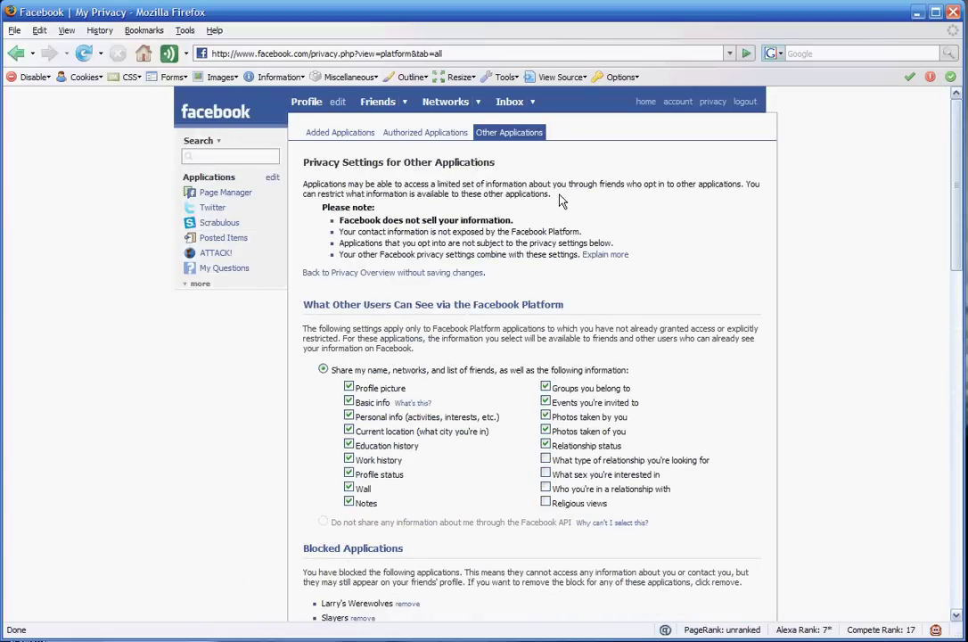
# - Go back to the Facebook home page and open the 11 remaining requests
pyautogui.tripleClick(393, 206)
pyautogui.moveTo(393, 206); pyautogui.dragTo(393, 220)
pyautogui.click(394, 214)
pyautogui.click(229, 123)
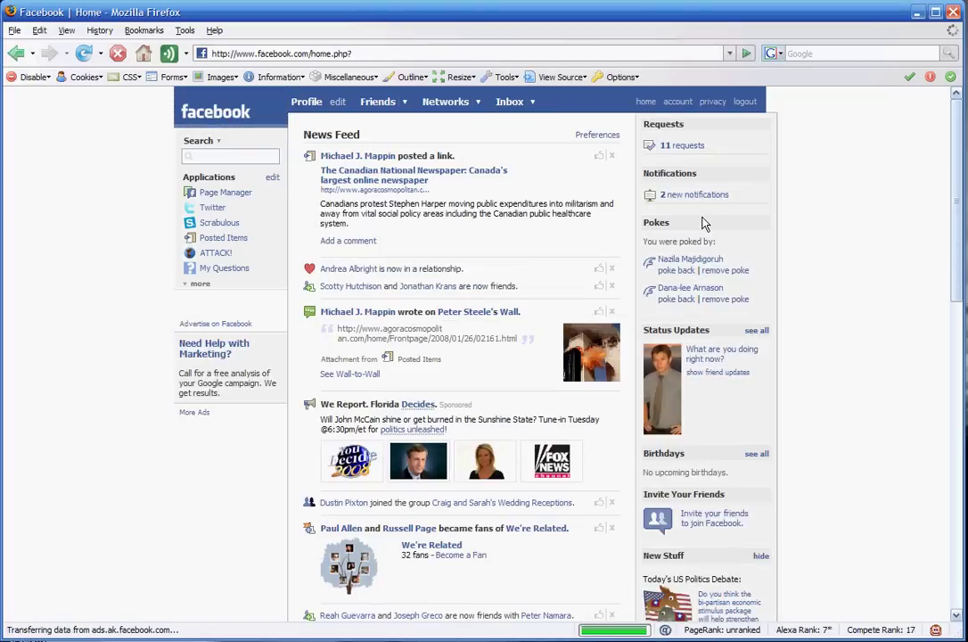
pyautogui.click(685, 146)
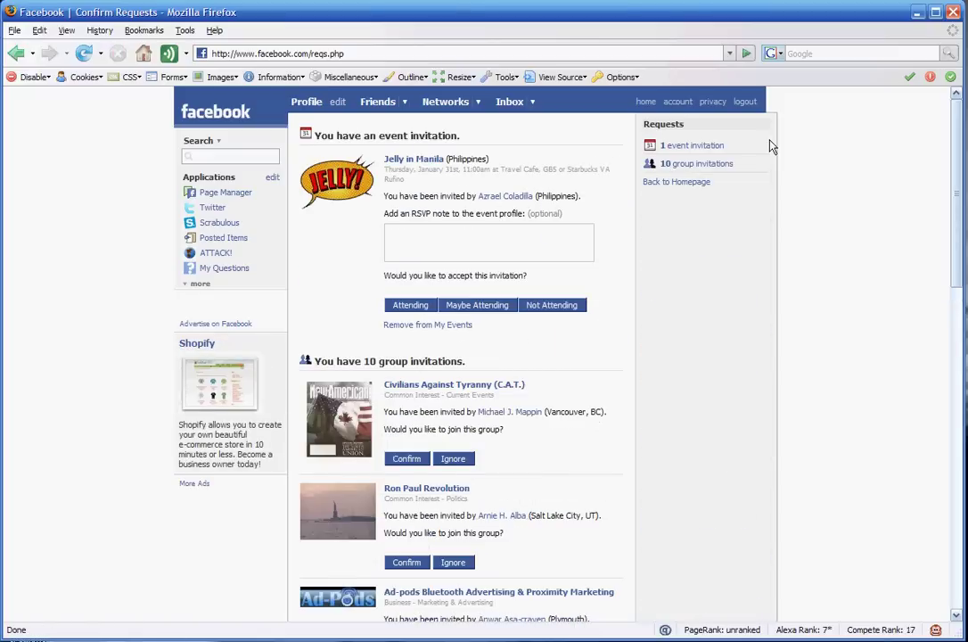